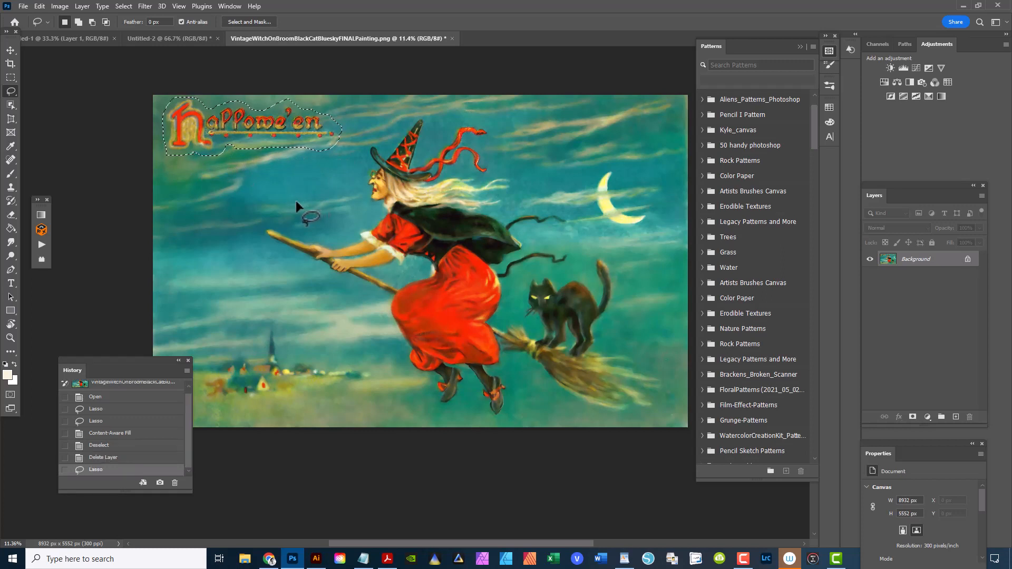
# Add a freehand lasso outline around the witch, broom, black cat and crescent moon to the existing lettering selection
pyautogui.press('shift')
pyautogui.moveTo(348, 168)
pyautogui.mouseDown()
pyautogui.moveTo(367, 140)
pyautogui.moveTo(427, 123)
pyautogui.moveTo(490, 129)
pyautogui.mouseUp()
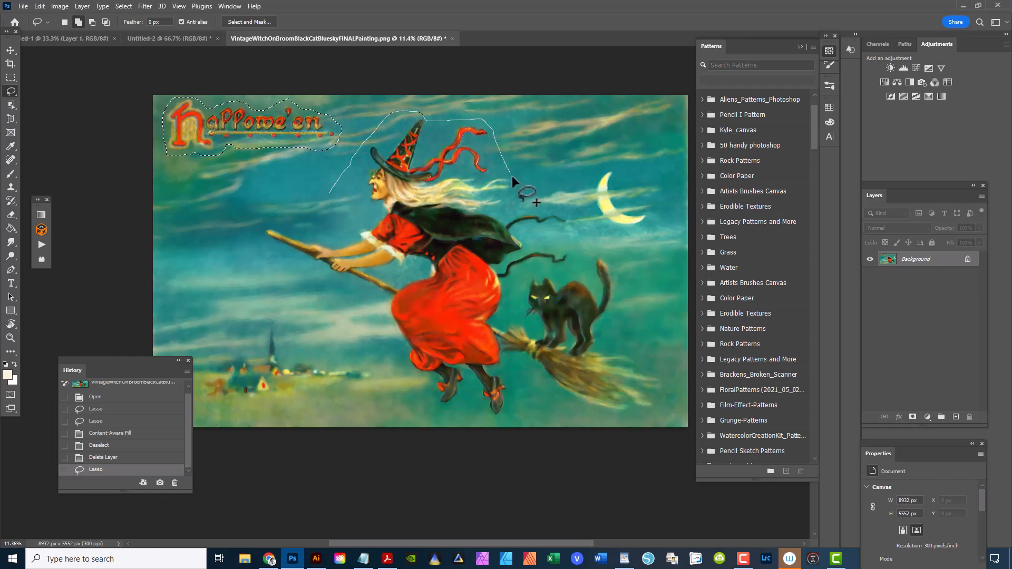
pyautogui.moveTo(516, 185)
pyautogui.mouseDown()
pyautogui.moveTo(618, 164)
pyautogui.moveTo(643, 196)
pyautogui.mouseUp()
pyautogui.moveTo(626, 255); pyautogui.dragTo(632, 287)
pyautogui.moveTo(637, 417)
pyautogui.mouseDown()
pyautogui.moveTo(604, 419)
pyautogui.moveTo(529, 377)
pyautogui.mouseUp()
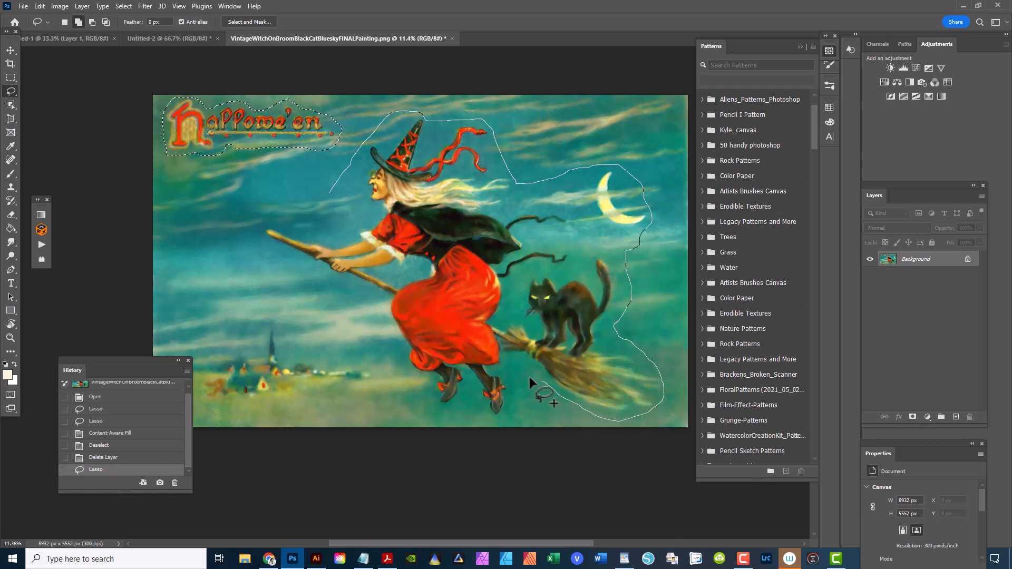
pyautogui.moveTo(510, 419)
pyautogui.mouseDown()
pyautogui.moveTo(489, 418)
pyautogui.moveTo(468, 390)
pyautogui.moveTo(455, 403)
pyautogui.moveTo(432, 402)
pyautogui.moveTo(360, 296)
pyautogui.moveTo(331, 290)
pyautogui.mouseUp()
pyautogui.moveTo(250, 220); pyautogui.dragTo(330, 197)
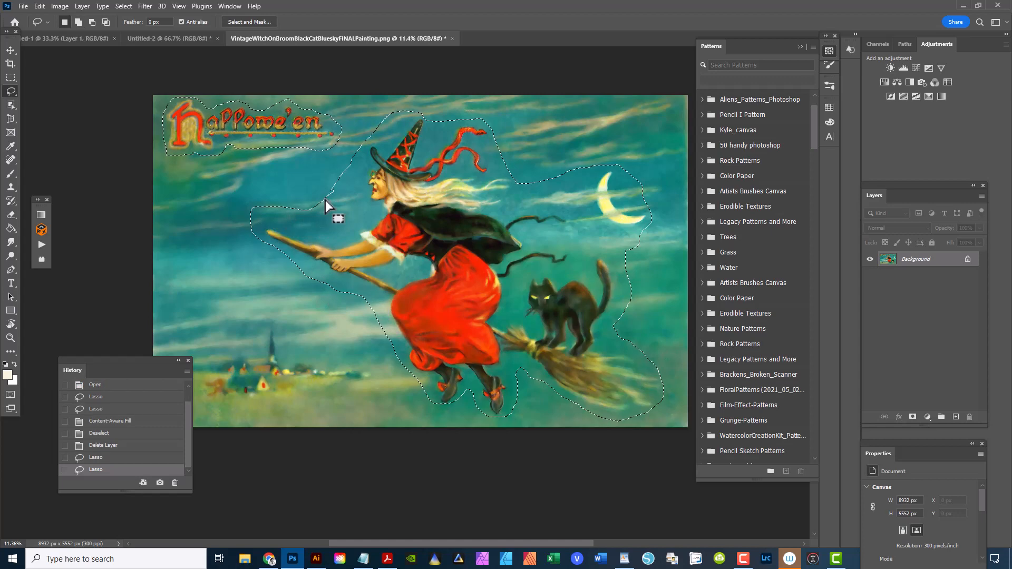
# Replace the selected lettering, witch, cat and moon with Content-Aware Fill output to a new layer, and clear the selection
pyautogui.click(40, 6)
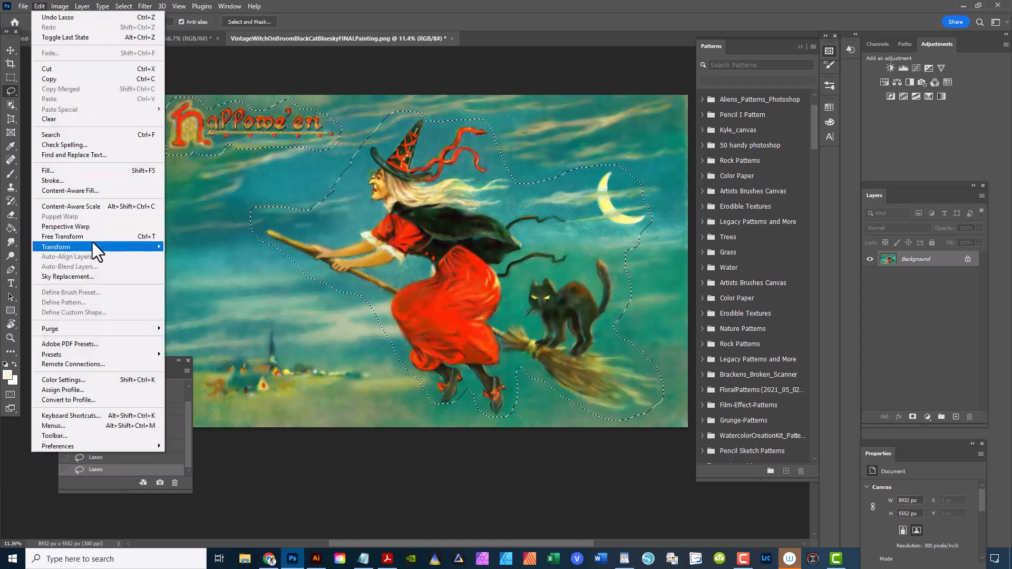
pyautogui.moveTo(93, 244)
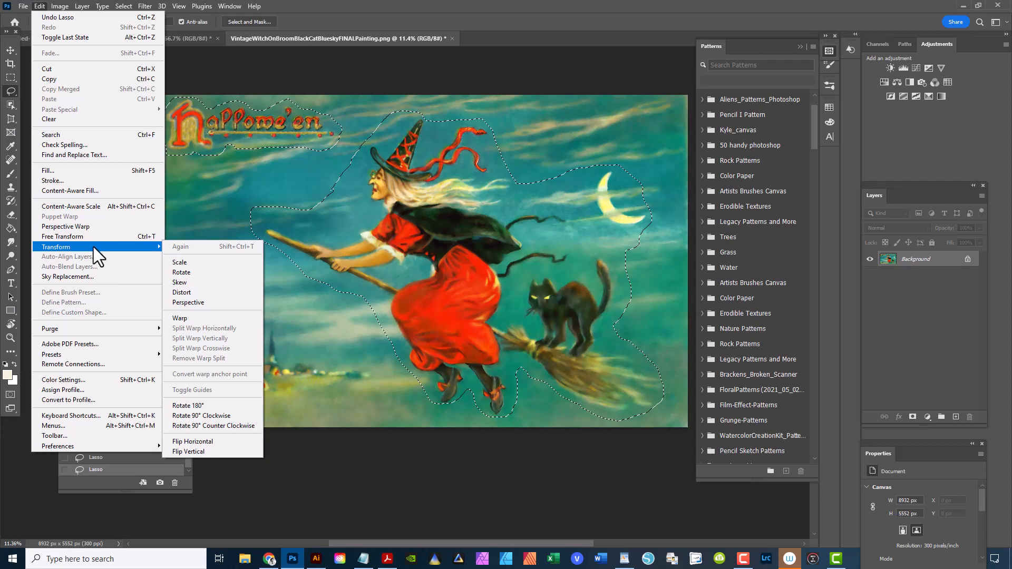
pyautogui.click(108, 191)
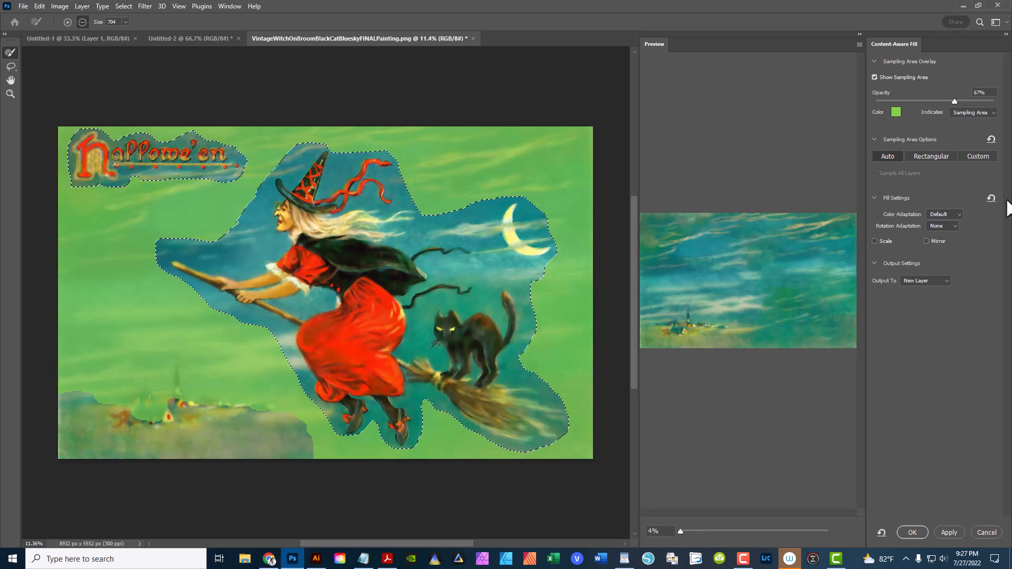
pyautogui.click(910, 533)
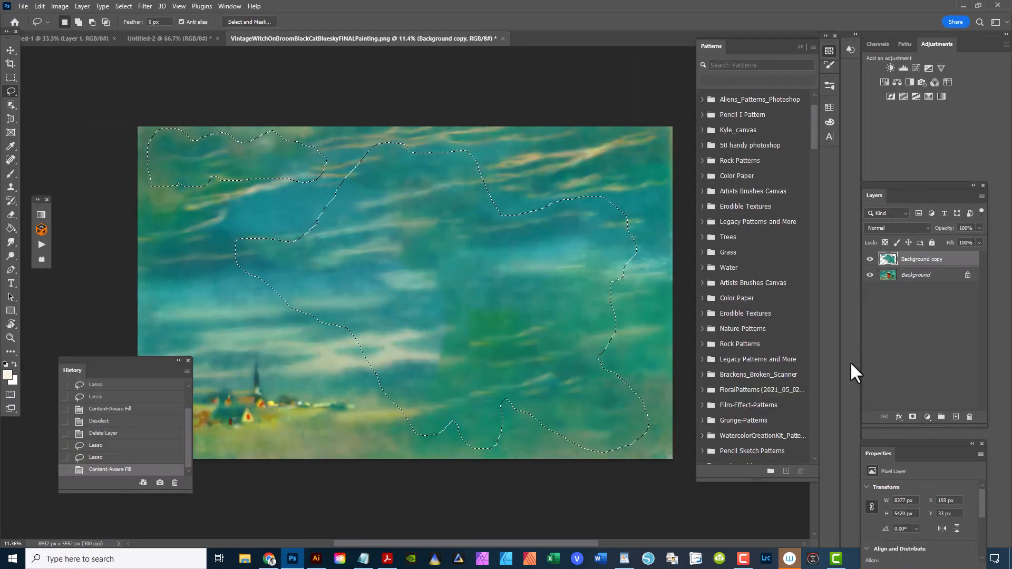
pyautogui.click(116, 141)
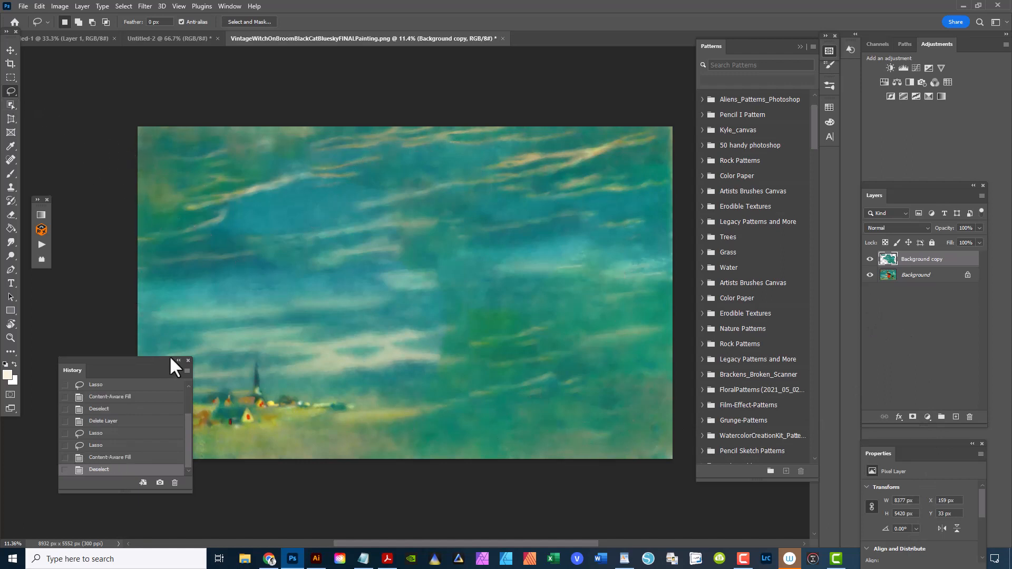
# Move the History panel off the painting, check the fill with the Background hidden, and merge the fill layer down into the Background
pyautogui.moveTo(159, 360); pyautogui.dragTo(104, 404)
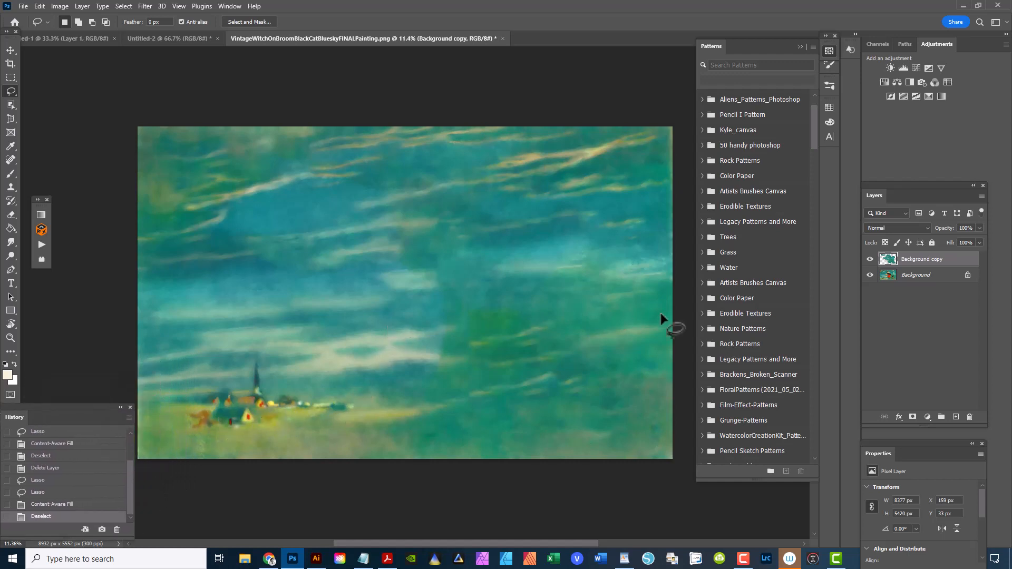
pyautogui.click(870, 275)
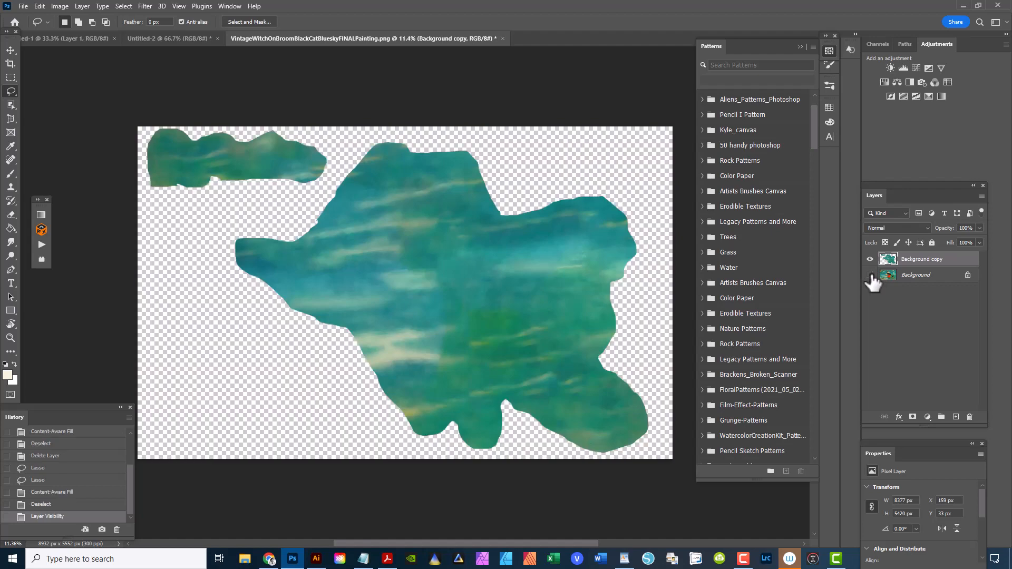
pyautogui.click(871, 274)
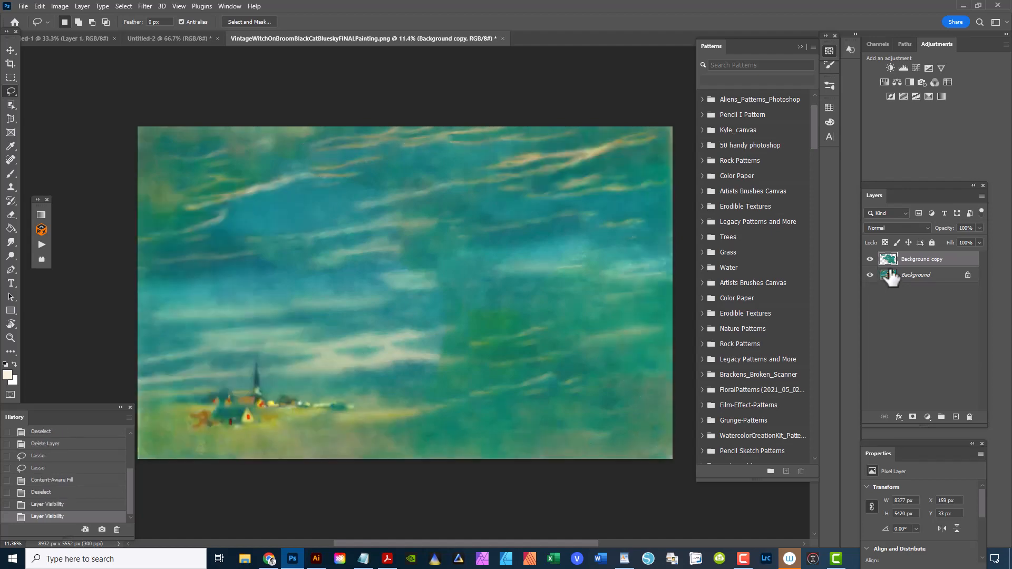
pyautogui.rightClick(941, 257)
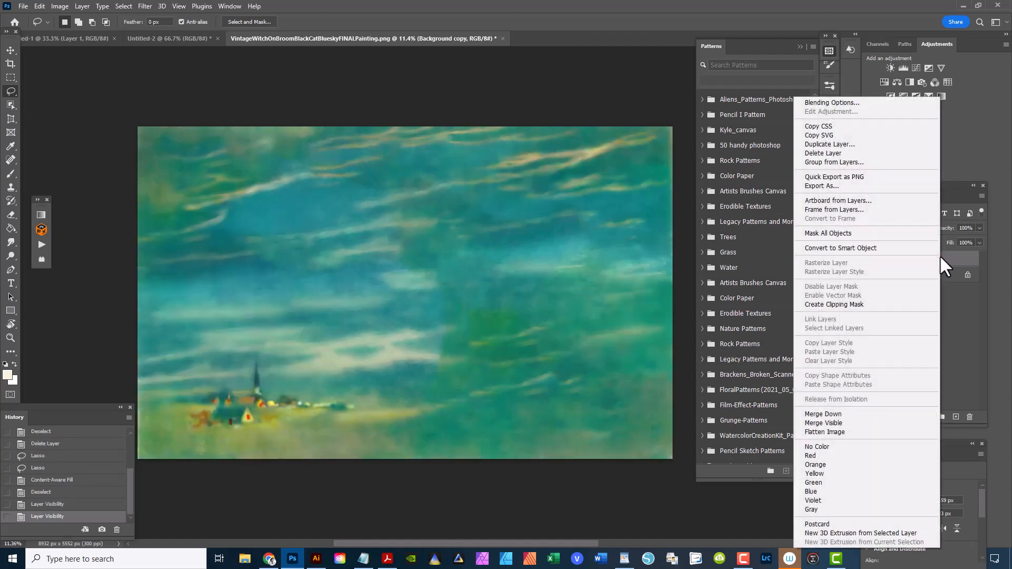
pyautogui.click(839, 413)
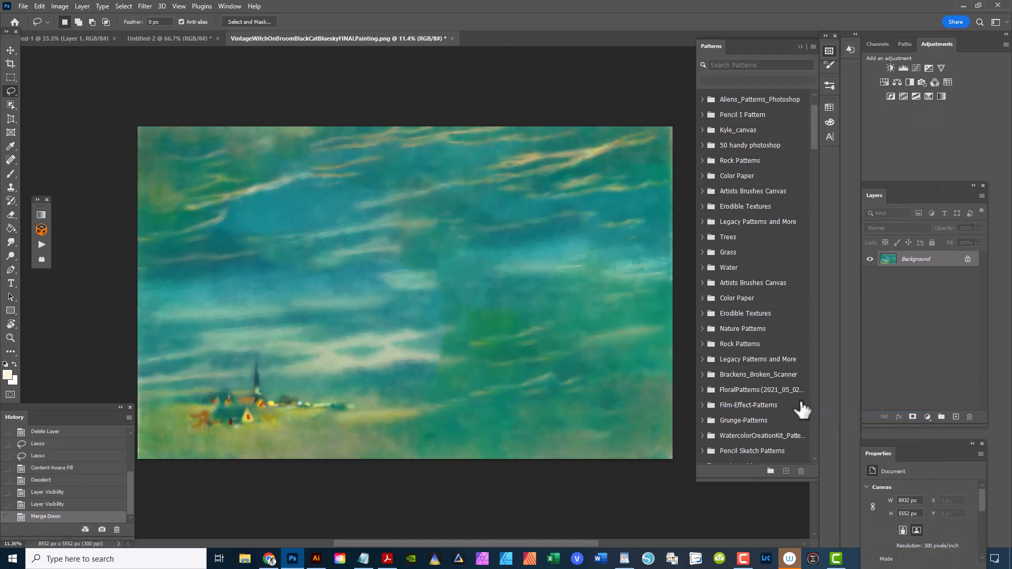
# Export the cleaned sky painting as a PNG named WitchBackground
pyautogui.click(23, 4)
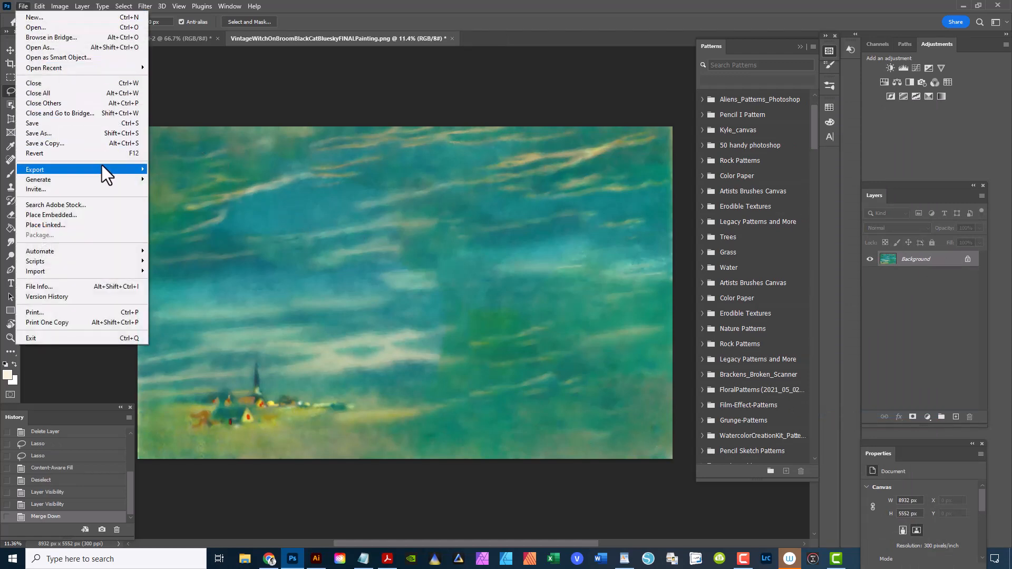
pyautogui.moveTo(112, 167)
pyautogui.click(220, 169)
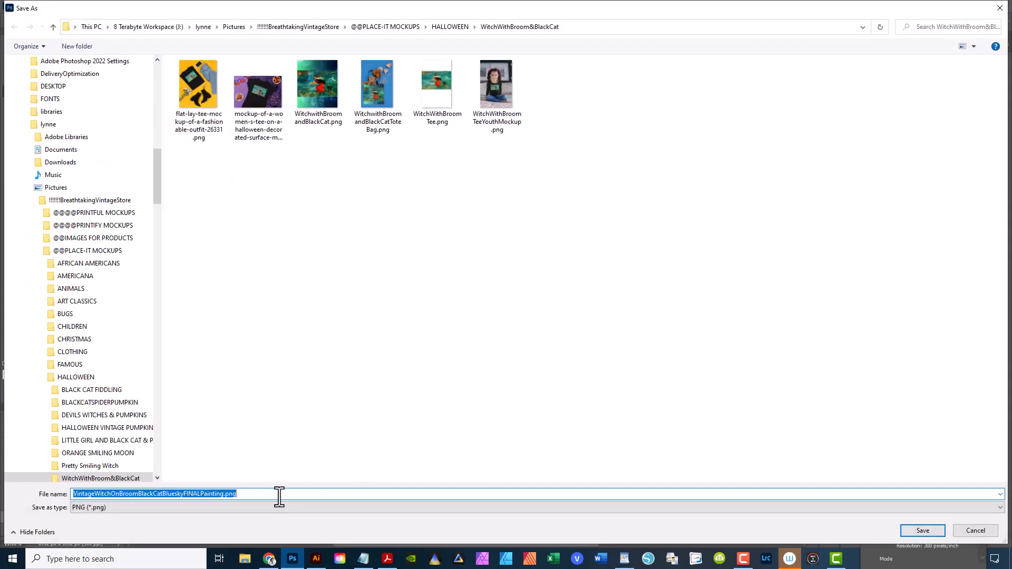
pyautogui.write('WitchBa')
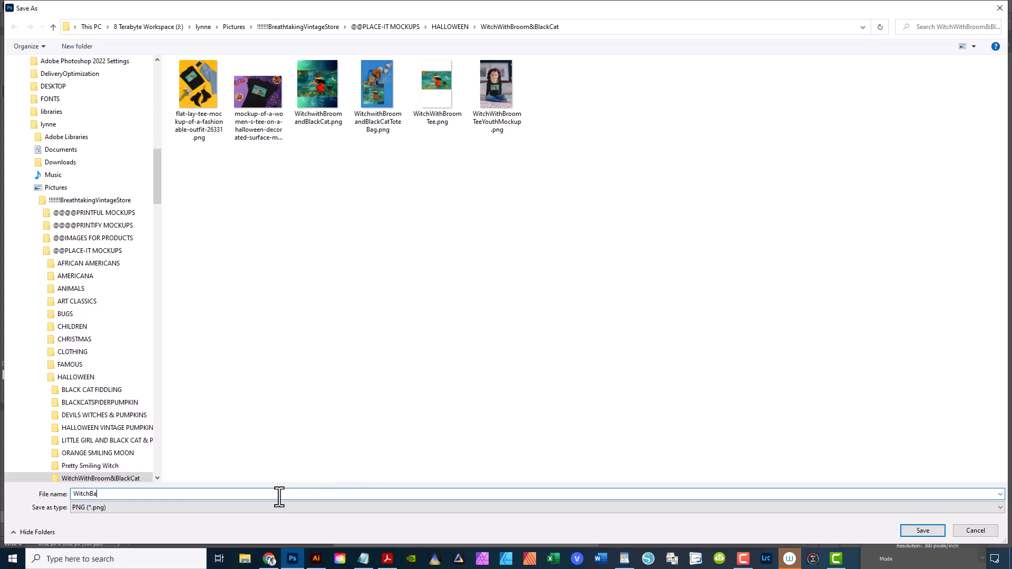
pyautogui.write('ckground')
pyautogui.press('Return')
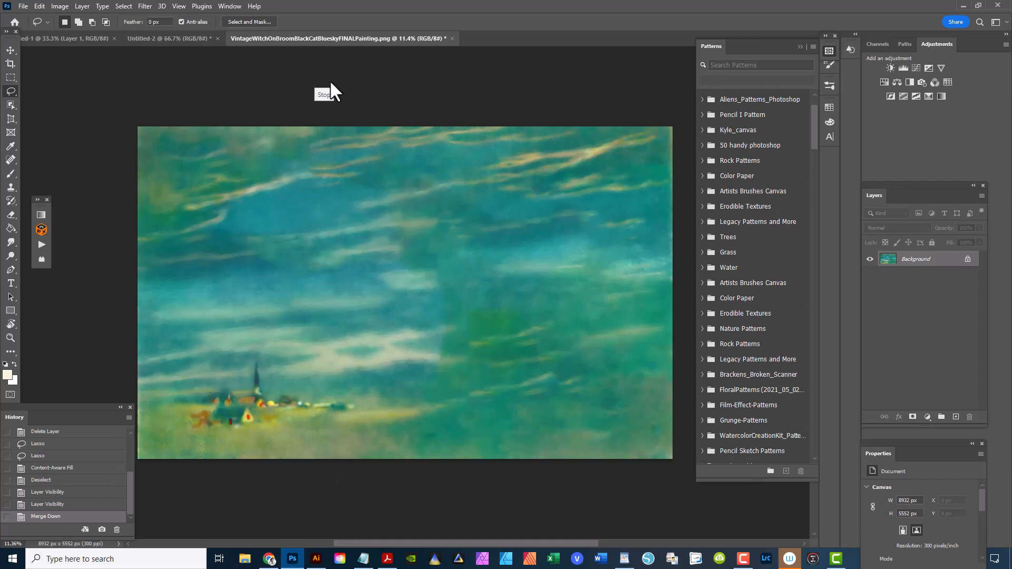
# Paint over the village houses and church steeple with the Spot Healing Brush at size 500 to remove them
pyautogui.click(9, 158)
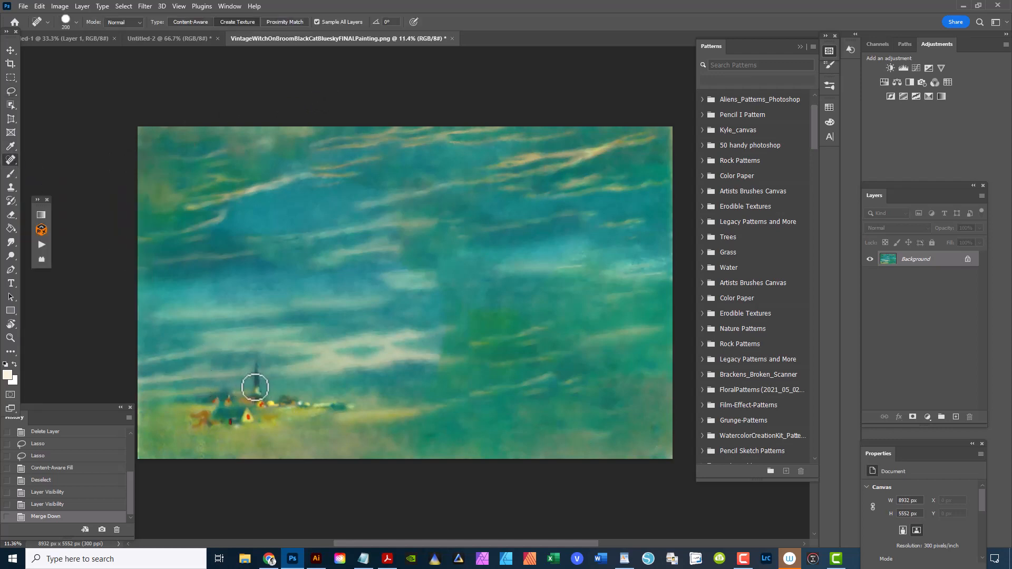
pyautogui.press(']')
pyautogui.press(']')
pyautogui.press(']')
pyautogui.press(']')
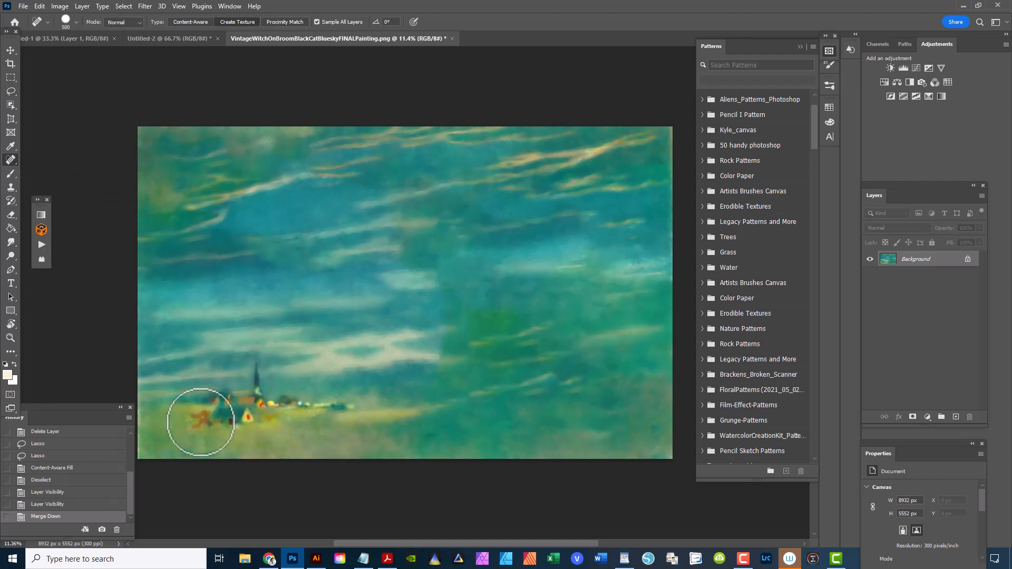
pyautogui.moveTo(201, 422)
pyautogui.mouseDown()
pyautogui.moveTo(223, 404)
pyautogui.moveTo(248, 401)
pyautogui.mouseUp()
pyautogui.moveTo(257, 363); pyautogui.dragTo(258, 378)
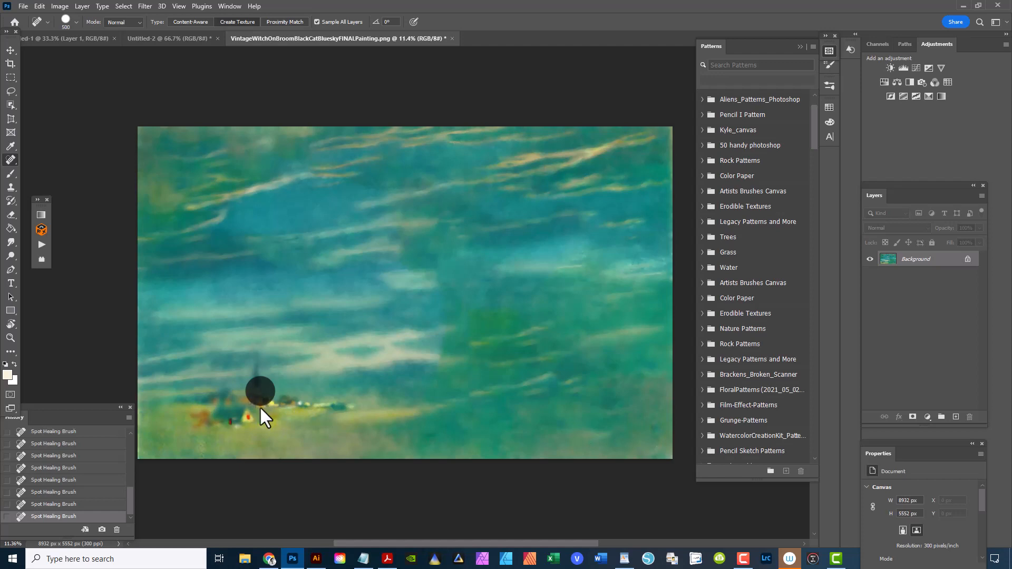
pyautogui.moveTo(259, 406); pyautogui.dragTo(260, 405)
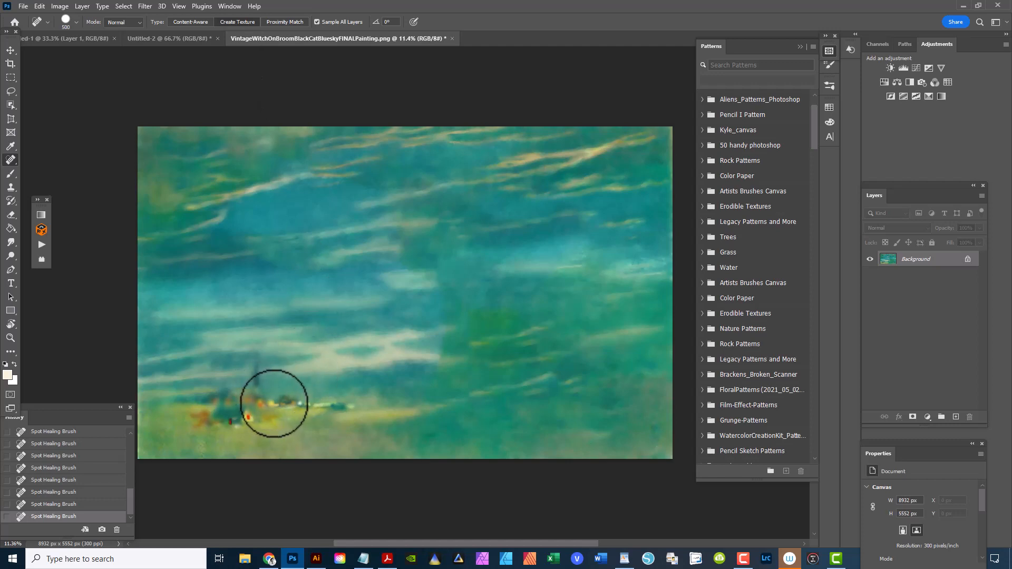
pyautogui.moveTo(272, 405); pyautogui.dragTo(348, 409)
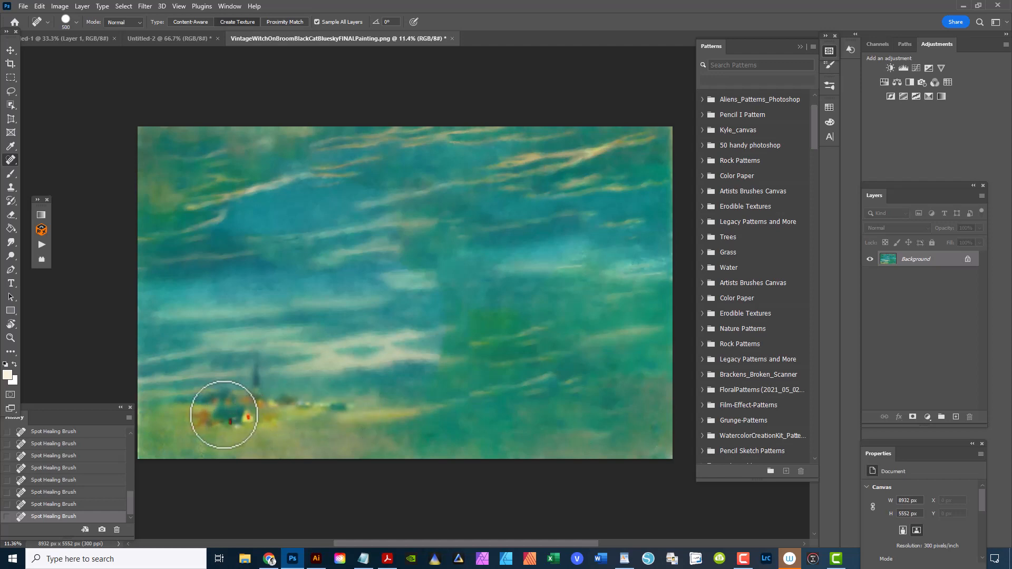
pyautogui.moveTo(219, 413); pyautogui.dragTo(253, 413)
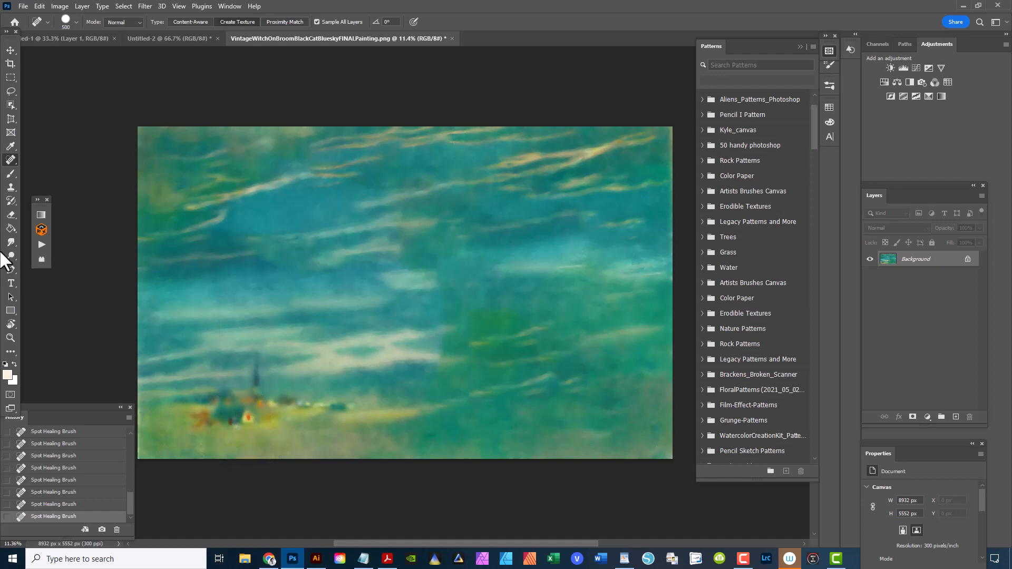
# Try to smear the village houses with the Smudge tool at size 600, and undo the stroke
pyautogui.click(9, 243)
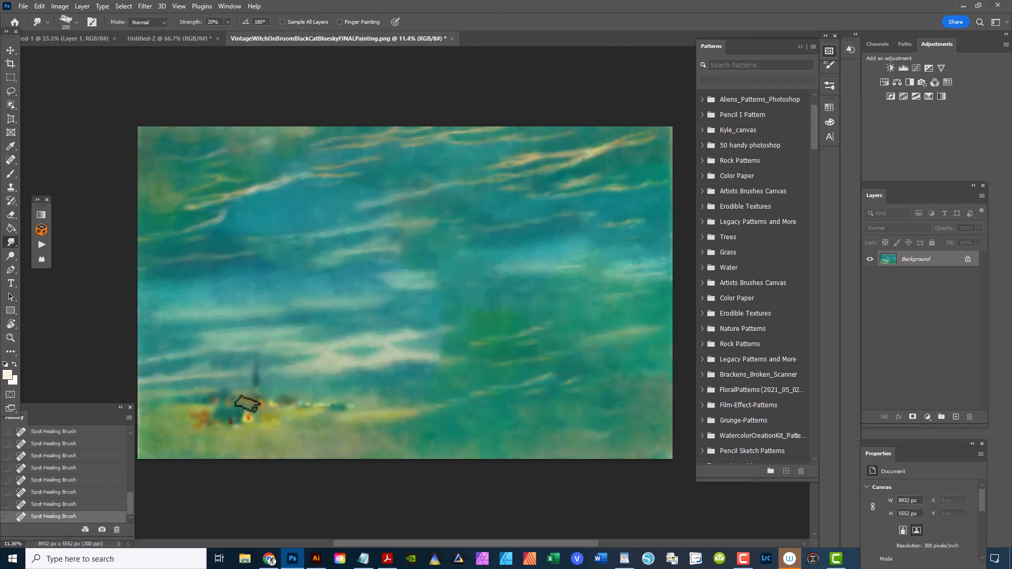
pyautogui.press(']')
pyautogui.press(']')
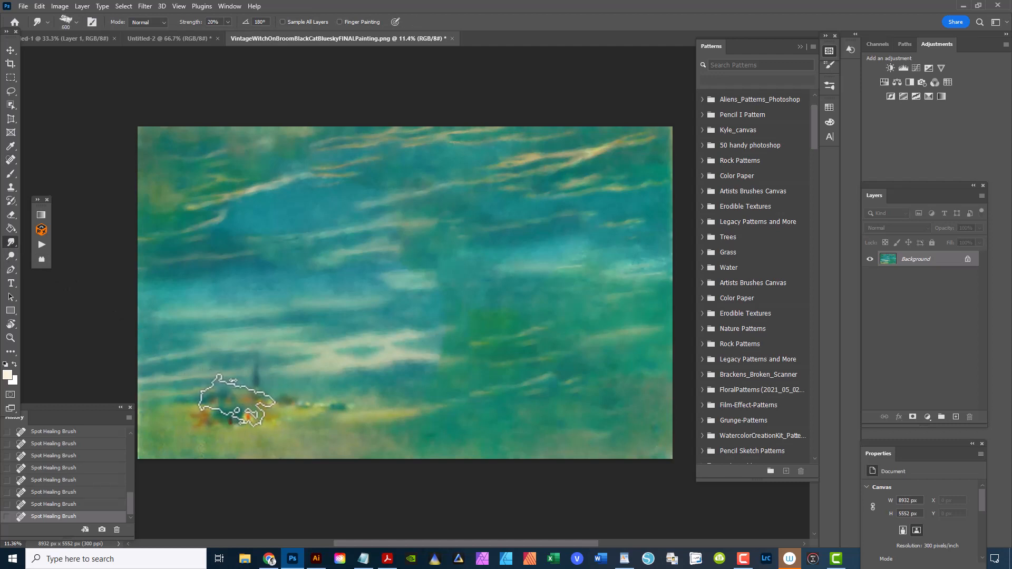
pyautogui.moveTo(230, 393); pyautogui.dragTo(209, 417)
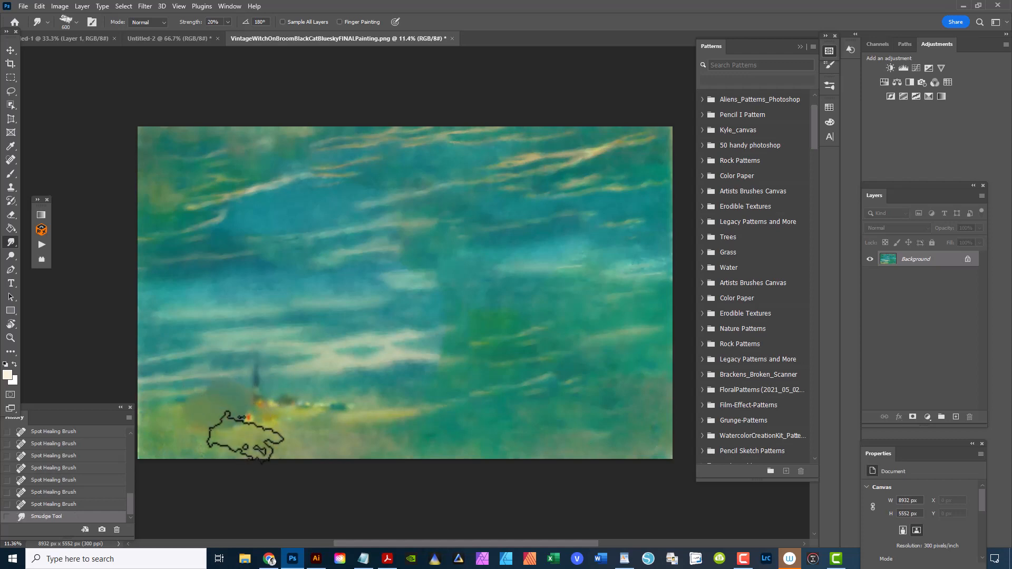
pyautogui.hotkey('ctrl', 'z')
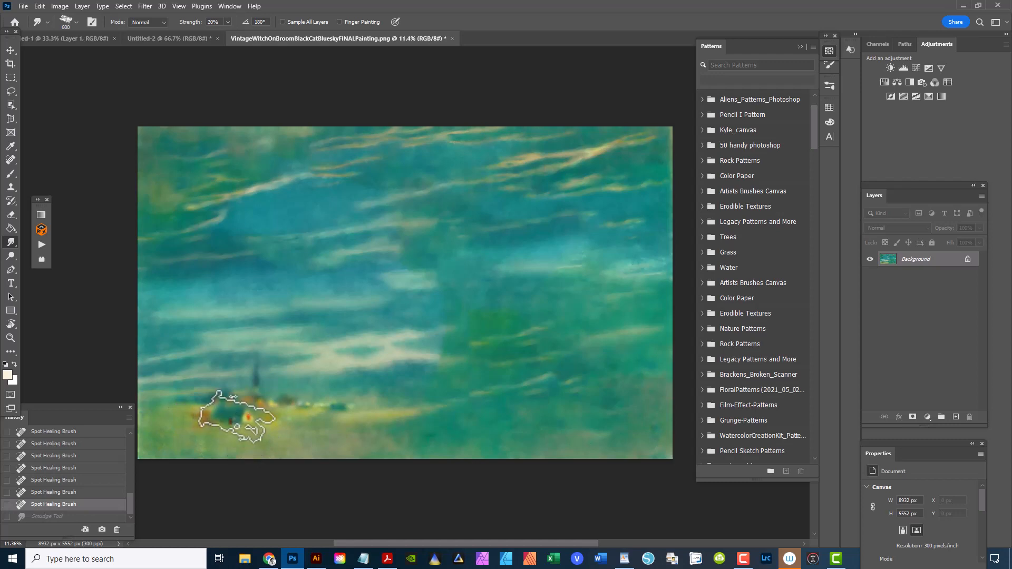
# Reduce the Smudge brush to size 200 and smear the steeple and the remaining village houses into the surrounding landscape
pyautogui.press('[')
pyautogui.press('[')
pyautogui.press('[')
pyautogui.press('[')
pyautogui.press('[')
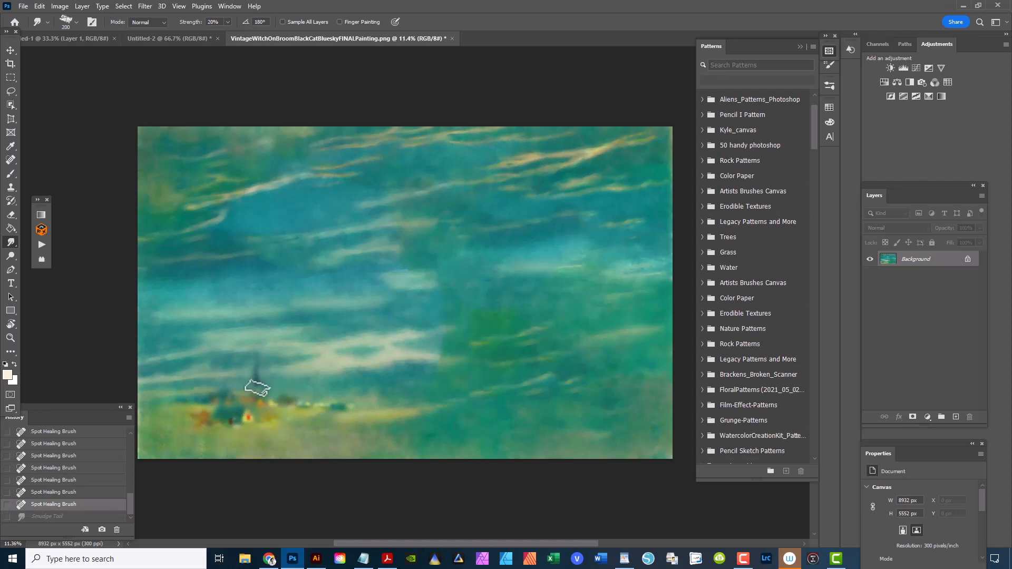
pyautogui.moveTo(257, 381); pyautogui.dragTo(255, 372)
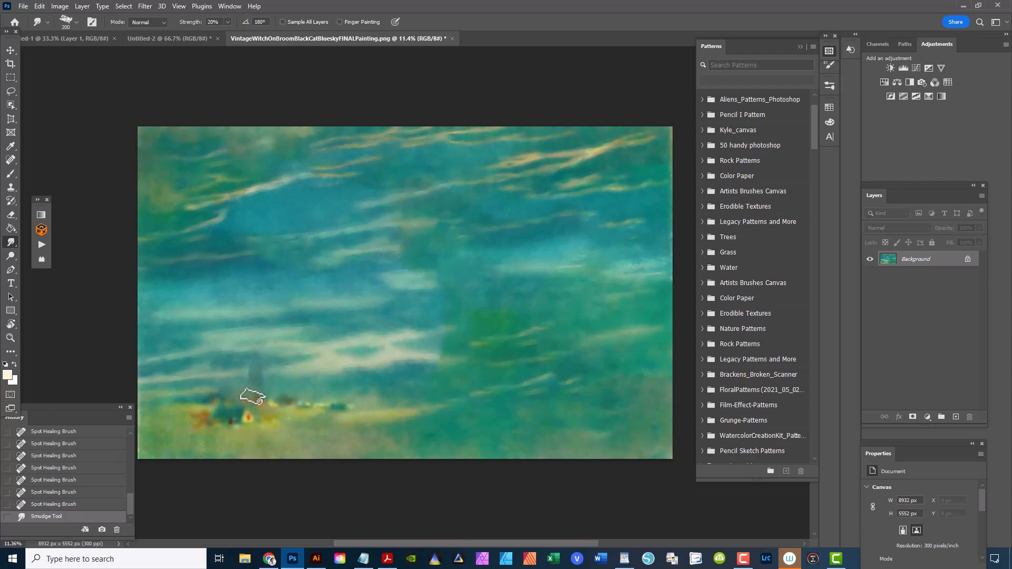
pyautogui.moveTo(203, 412)
pyautogui.mouseDown()
pyautogui.moveTo(252, 414)
pyautogui.moveTo(209, 424)
pyautogui.moveTo(255, 425)
pyautogui.moveTo(259, 404)
pyautogui.moveTo(285, 388)
pyautogui.moveTo(281, 403)
pyautogui.moveTo(346, 411)
pyautogui.mouseUp()
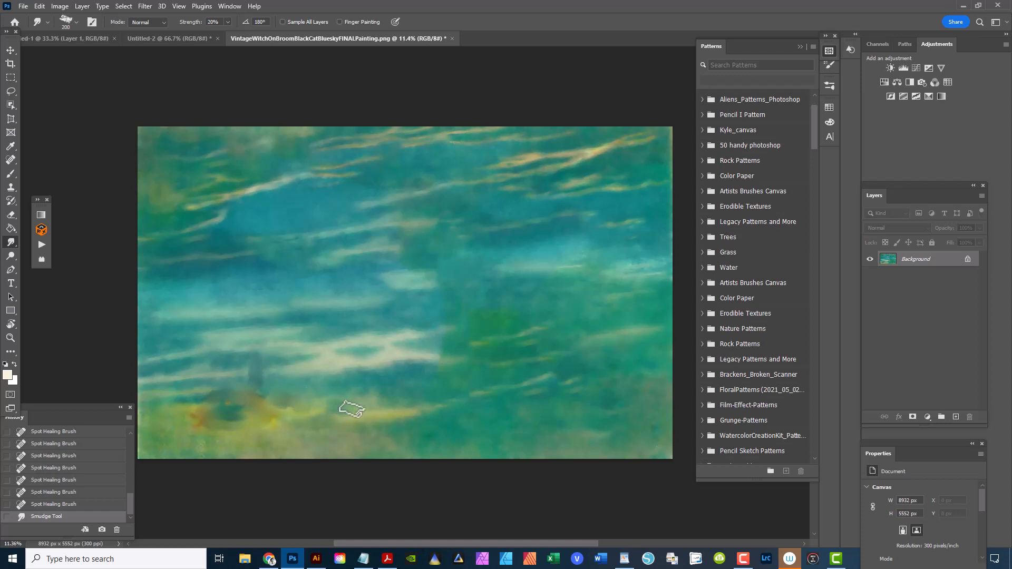
pyautogui.moveTo(233, 394)
pyautogui.mouseDown()
pyautogui.moveTo(200, 418)
pyautogui.moveTo(188, 420)
pyautogui.moveTo(191, 412)
pyautogui.moveTo(195, 429)
pyautogui.moveTo(202, 407)
pyautogui.moveTo(224, 417)
pyautogui.moveTo(311, 411)
pyautogui.moveTo(243, 413)
pyautogui.moveTo(241, 404)
pyautogui.moveTo(208, 420)
pyautogui.moveTo(185, 418)
pyautogui.mouseUp()
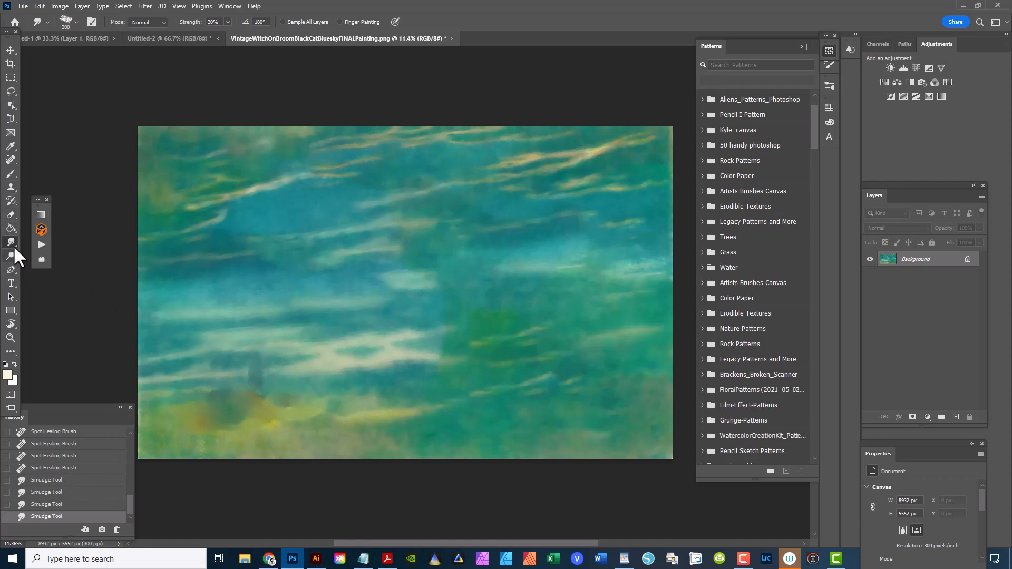
# Blend the smudged village area into the landscape with the Spot Healing Brush at size 500
pyautogui.click(10, 160)
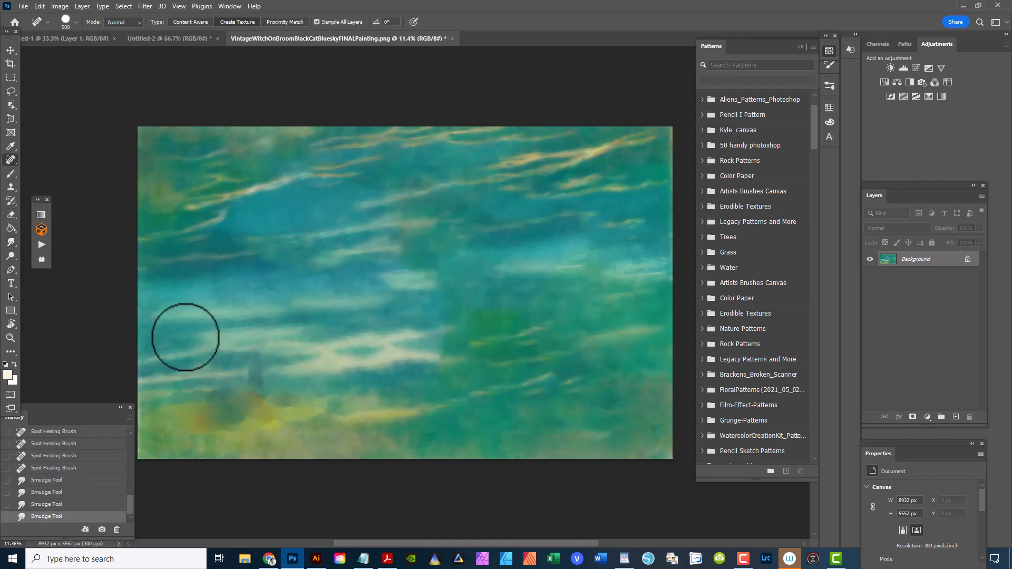
pyautogui.moveTo(235, 392)
pyautogui.mouseDown()
pyautogui.moveTo(318, 414)
pyautogui.moveTo(351, 406)
pyautogui.mouseUp()
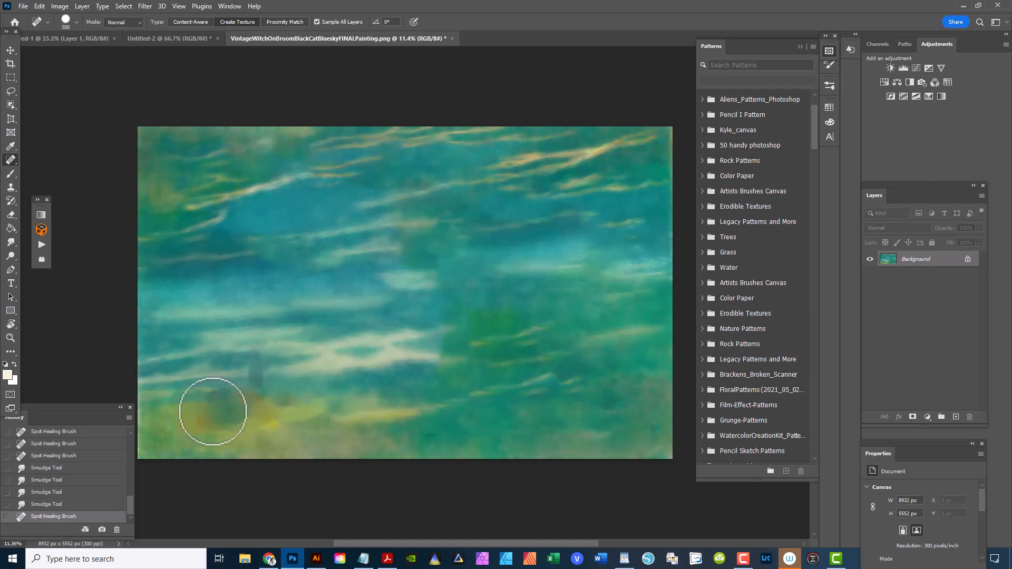
pyautogui.moveTo(215, 411); pyautogui.dragTo(228, 398)
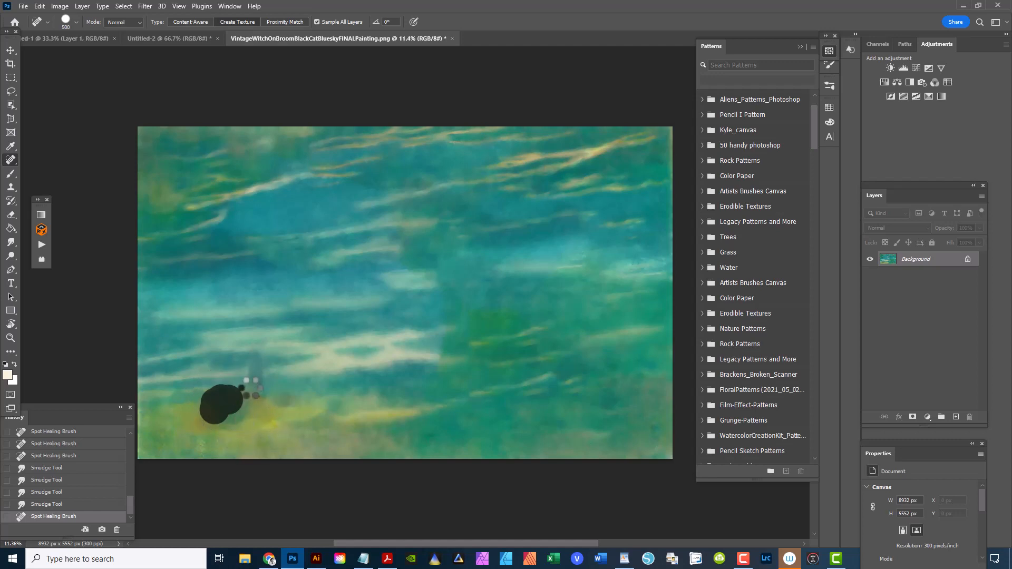